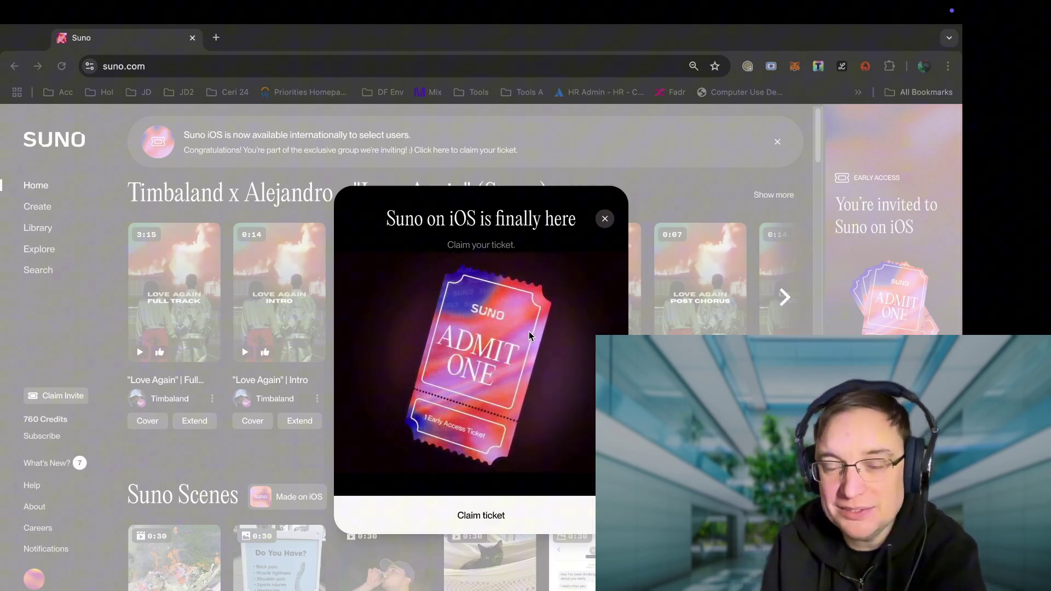
Close the 'Suno on iOS is finally here' ticket invitation popup
{"action": "left_click", "coordinate": [476, 519]}
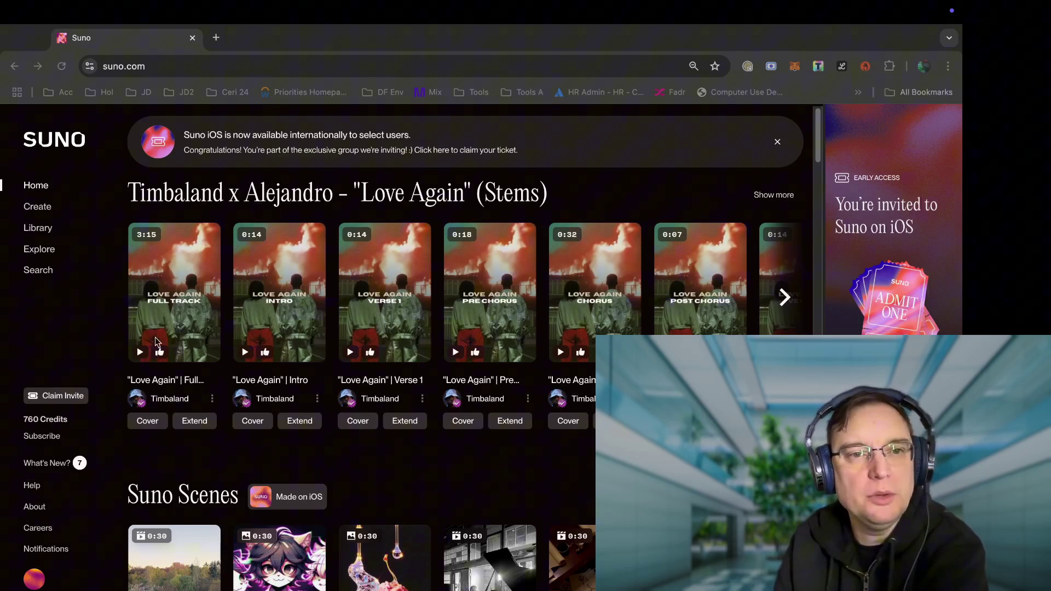
Open What's New and scroll from Introducing Personas down to the Exclude Styles post
{"action": "left_click", "coordinate": [53, 464]}
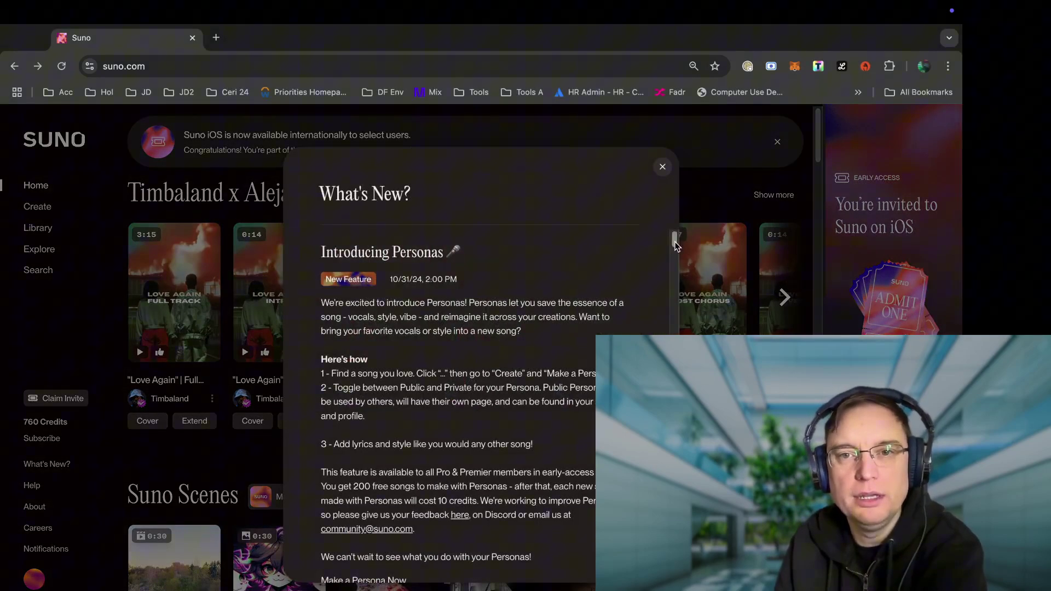
{"action": "left_click_drag", "start_coordinate": [674, 243], "coordinate": [656, 387]}
{"action": "scroll", "coordinate": [649, 207], "scroll_direction": "up", "scroll_amount": 10}
{"action": "scroll", "coordinate": [650, 207], "scroll_direction": "up", "scroll_amount": 5}
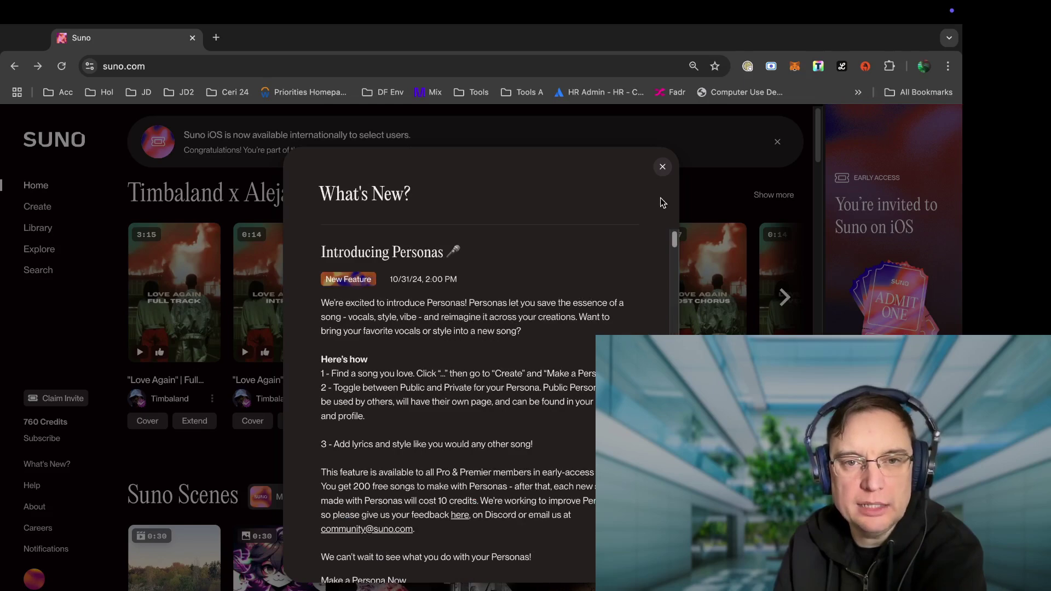
{"action": "left_click_drag", "start_coordinate": [673, 230], "coordinate": [651, 362]}
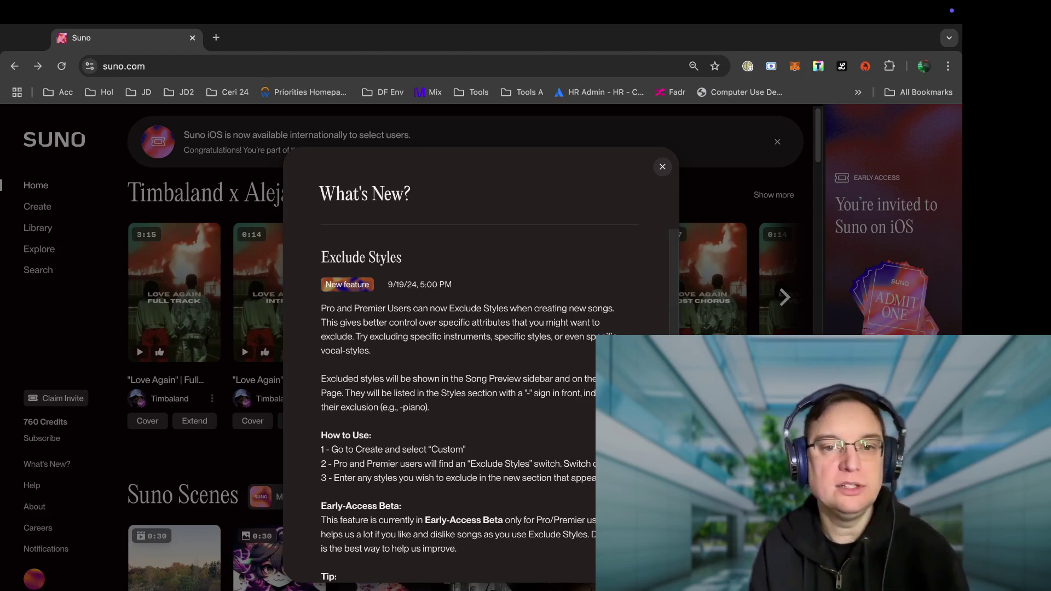
{"action": "scroll", "coordinate": [467, 416], "scroll_direction": "up", "scroll_amount": 5}
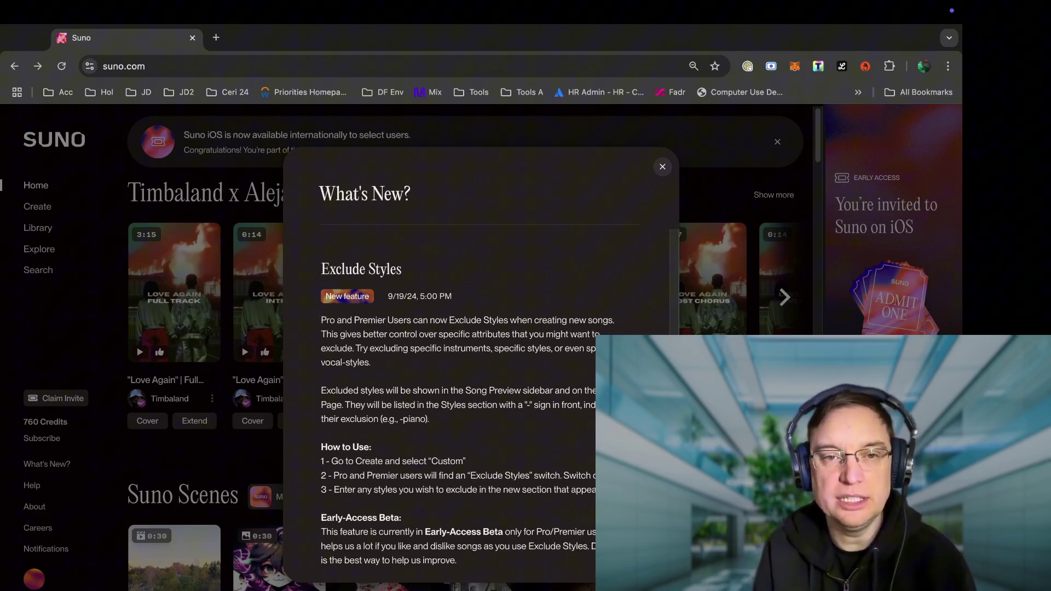
Scroll the What's New feed back past Sunoversity to the 9/24/24 Crop Songs post
{"action": "scroll", "coordinate": [459, 379], "scroll_direction": "down", "scroll_amount": 1}
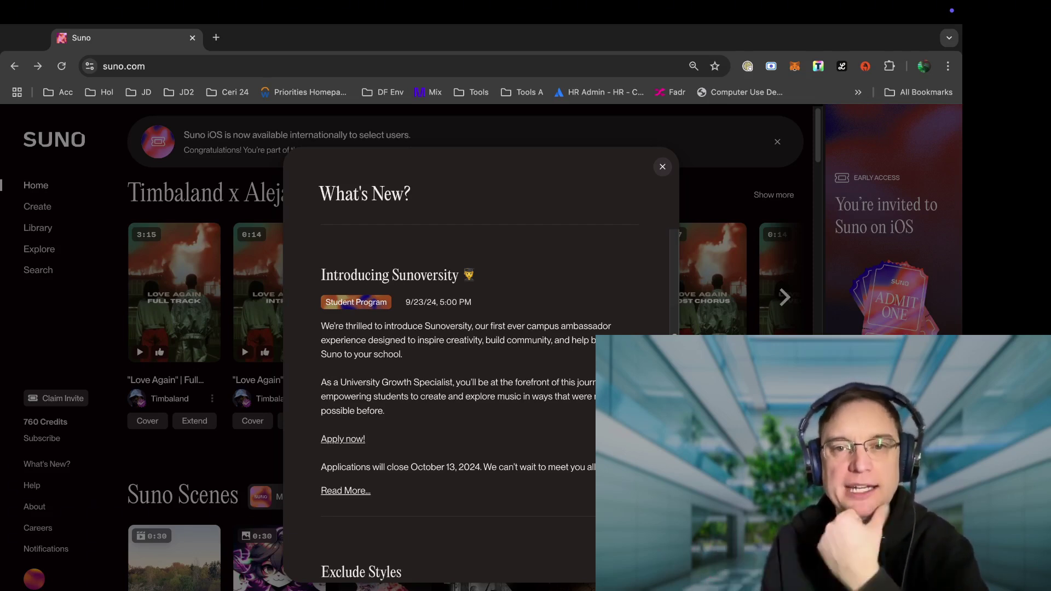
{"action": "scroll", "coordinate": [466, 405], "scroll_direction": "up", "scroll_amount": 1}
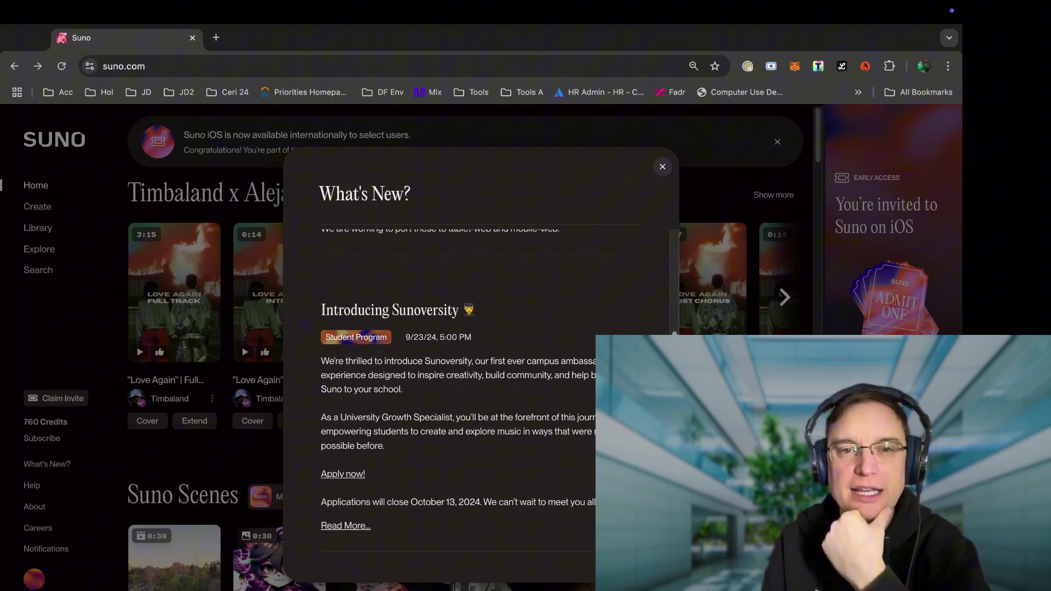
{"action": "scroll", "coordinate": [677, 332], "scroll_direction": "up", "scroll_amount": 6}
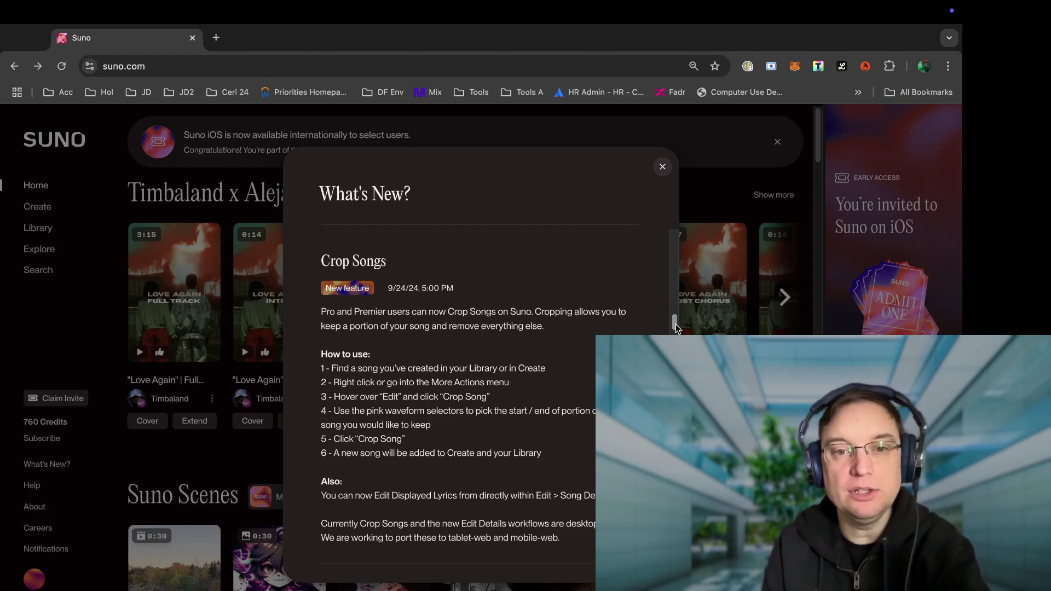
Read the Replace Section steps and its Loom link, then move up to Suno Scenes
{"action": "left_click_drag", "start_coordinate": [676, 324], "coordinate": [687, 299]}
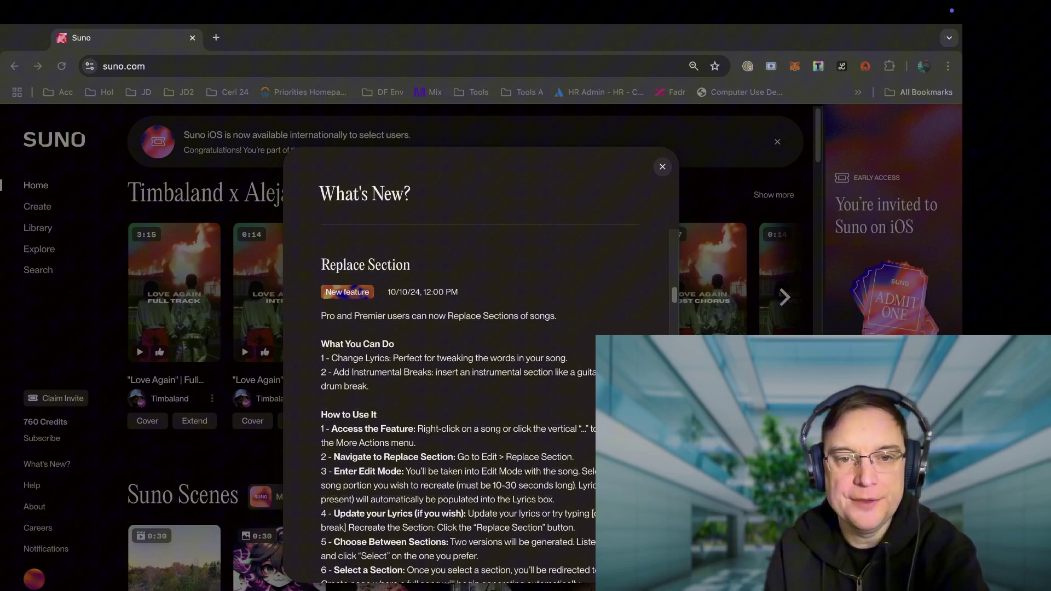
{"action": "scroll", "coordinate": [464, 285], "scroll_direction": "down", "scroll_amount": 3}
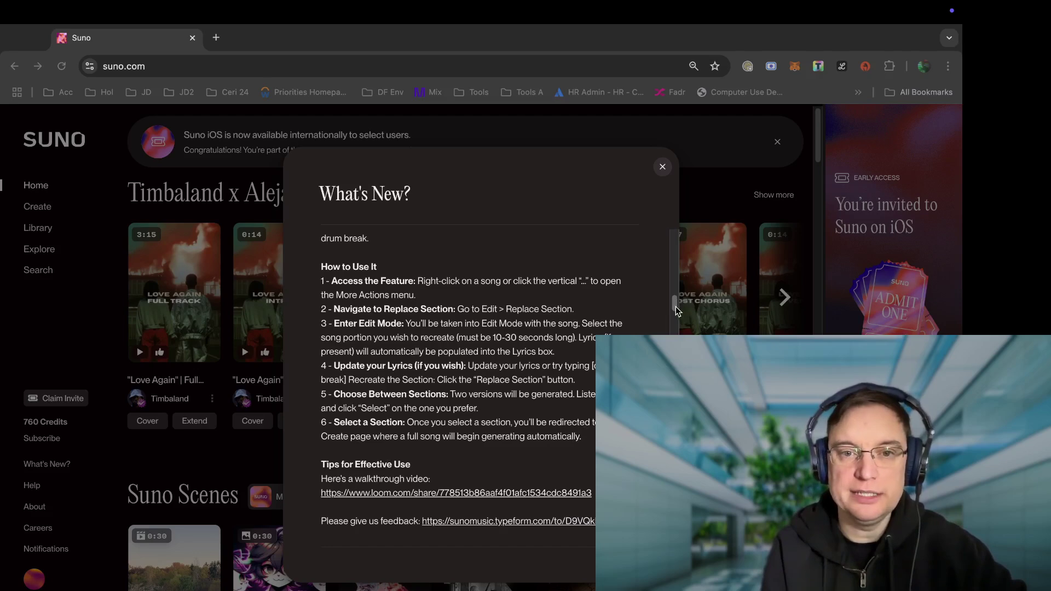
{"action": "left_click_drag", "start_coordinate": [675, 307], "coordinate": [666, 279]}
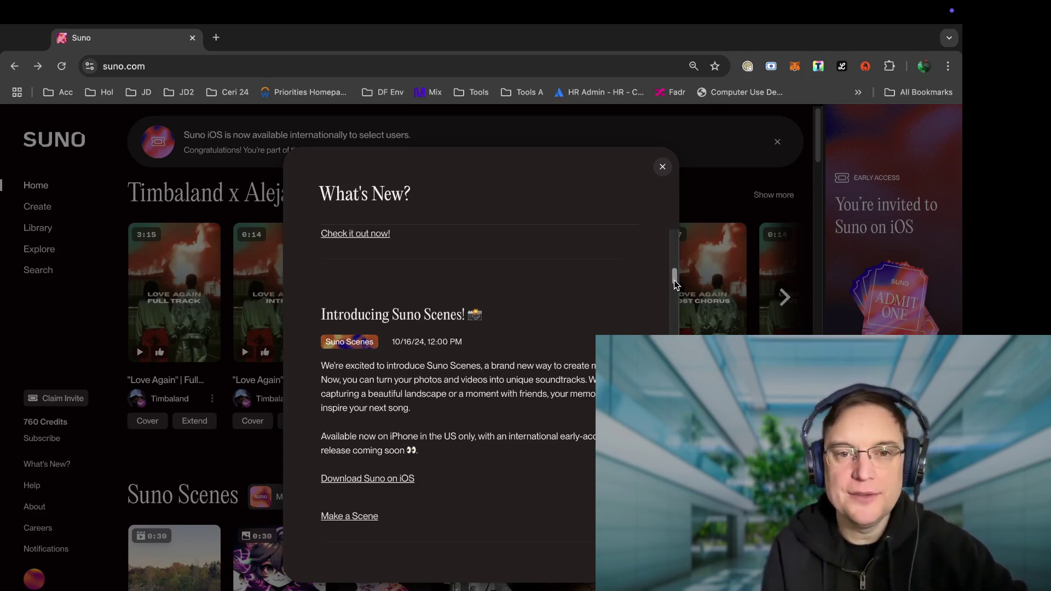
Scroll through the Suno Scenes and Timbaland + Suno posts
{"action": "scroll", "coordinate": [672, 287], "scroll_direction": "down", "scroll_amount": 2}
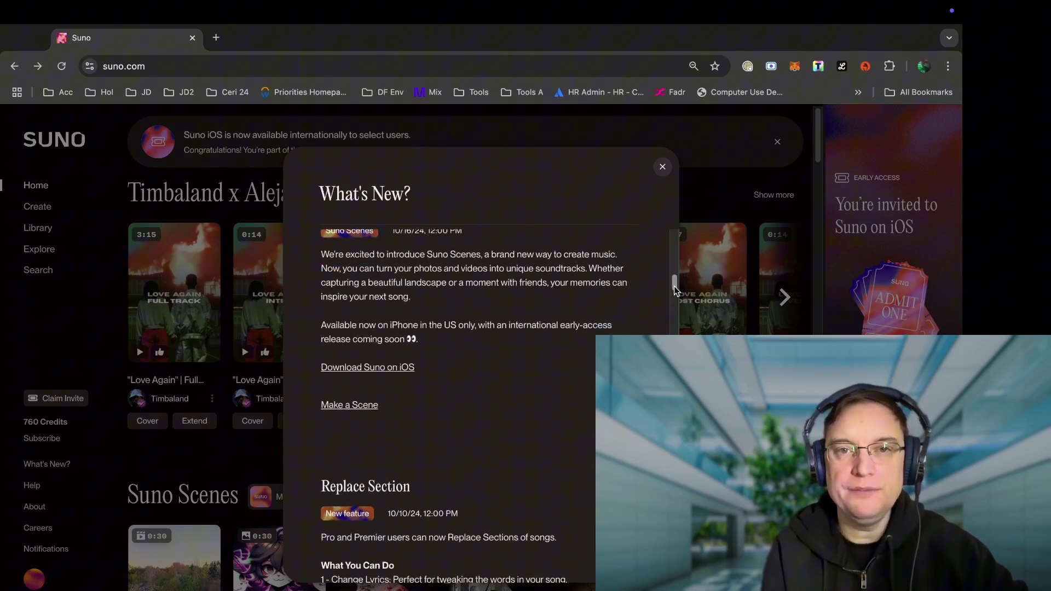
{"action": "scroll", "coordinate": [675, 290], "scroll_direction": "down", "scroll_amount": 1}
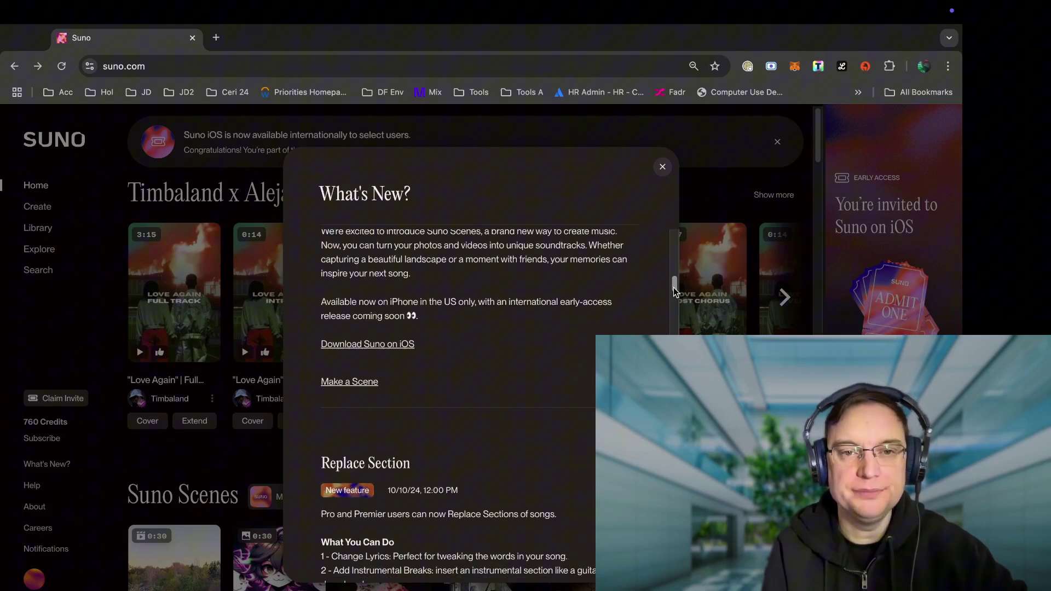
{"action": "scroll", "coordinate": [675, 292], "scroll_direction": "up", "scroll_amount": 1}
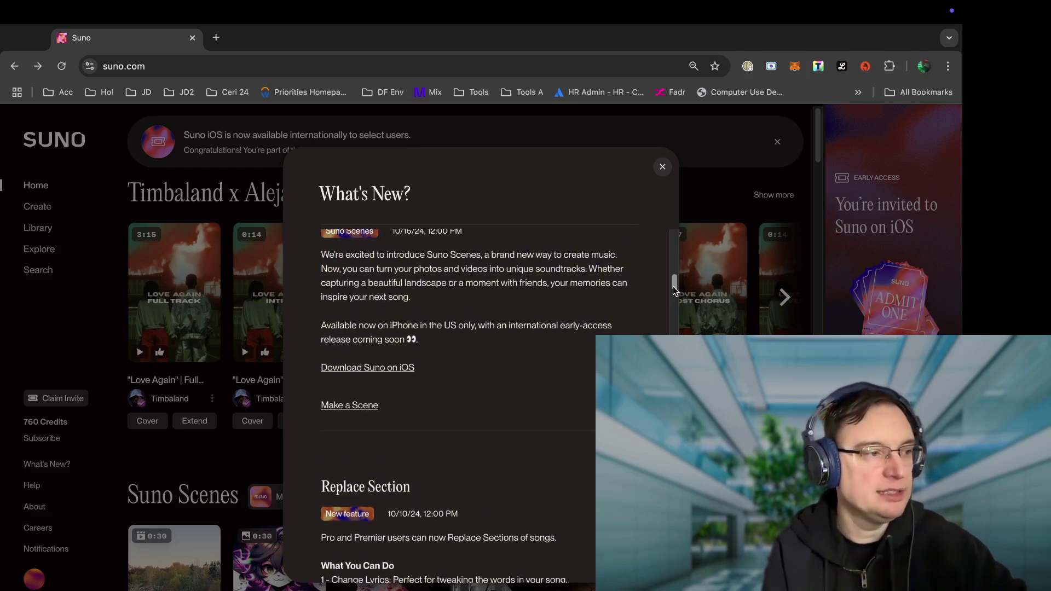
{"action": "scroll", "coordinate": [674, 288], "scroll_direction": "down", "scroll_amount": 2}
{"action": "scroll", "coordinate": [674, 285], "scroll_direction": "up", "scroll_amount": 3}
{"action": "scroll", "coordinate": [675, 278], "scroll_direction": "up", "scroll_amount": 3}
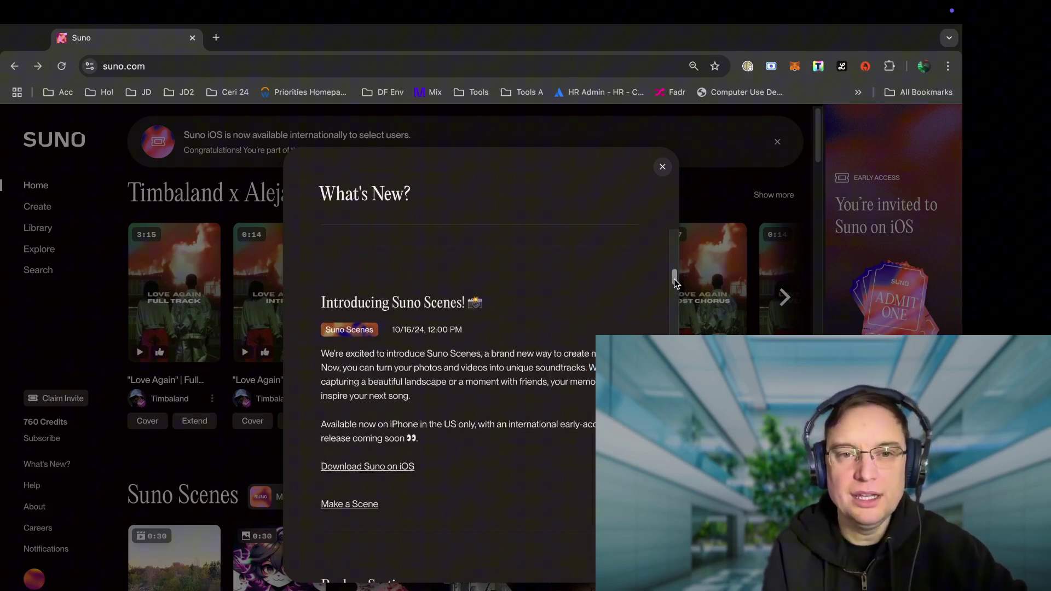
{"action": "left_click_drag", "start_coordinate": [674, 279], "coordinate": [674, 270]}
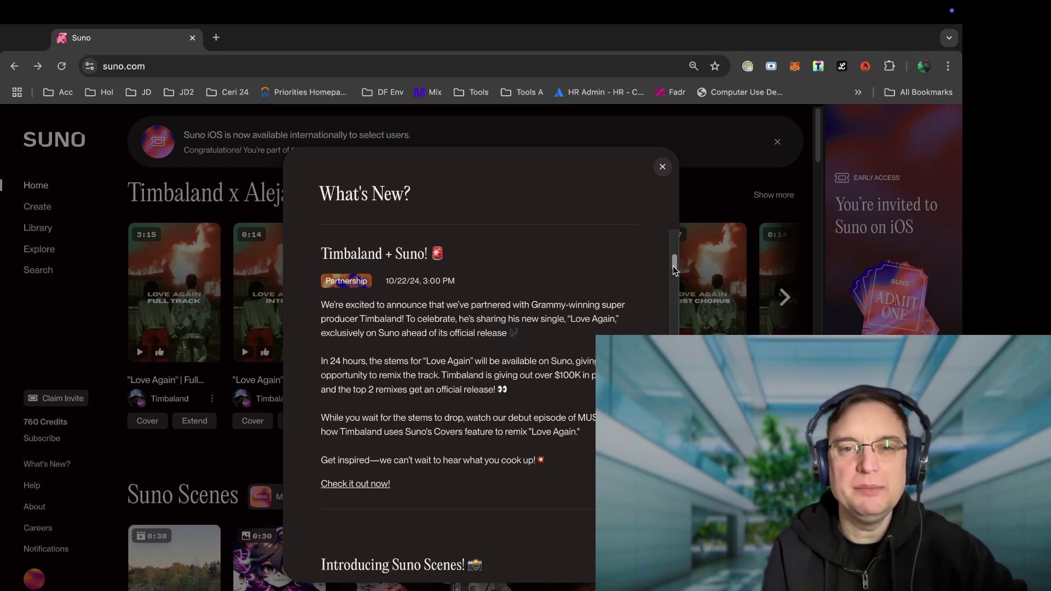
{"action": "left_click_drag", "start_coordinate": [675, 270], "coordinate": [673, 271]}
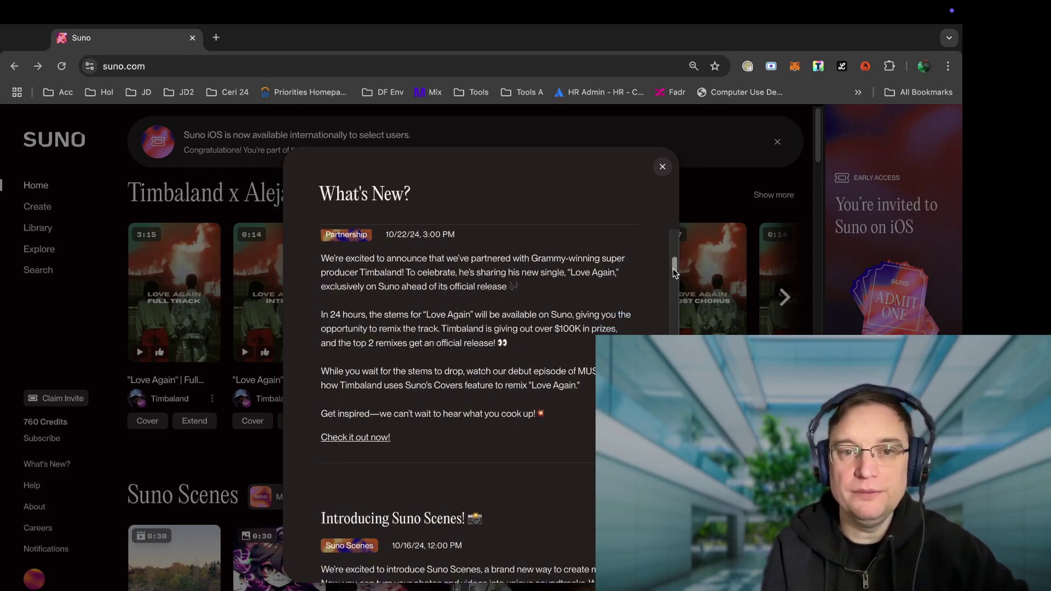
{"action": "left_click_drag", "start_coordinate": [675, 272], "coordinate": [673, 273]}
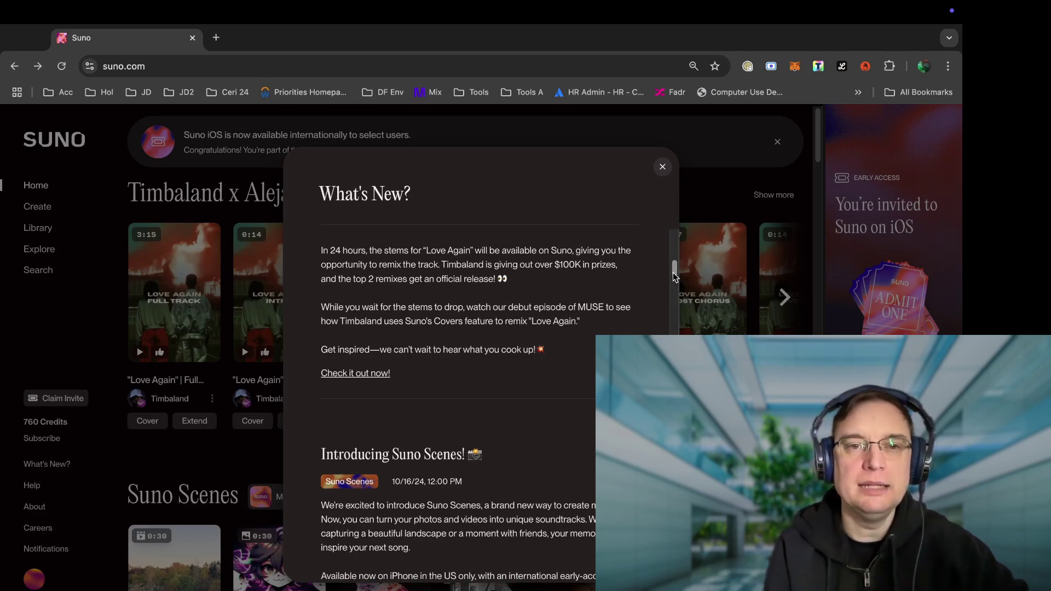
Move up to the 10/31/24 Introducing Personas announcement at the top
{"action": "scroll", "coordinate": [674, 277], "scroll_direction": "down", "scroll_amount": 1}
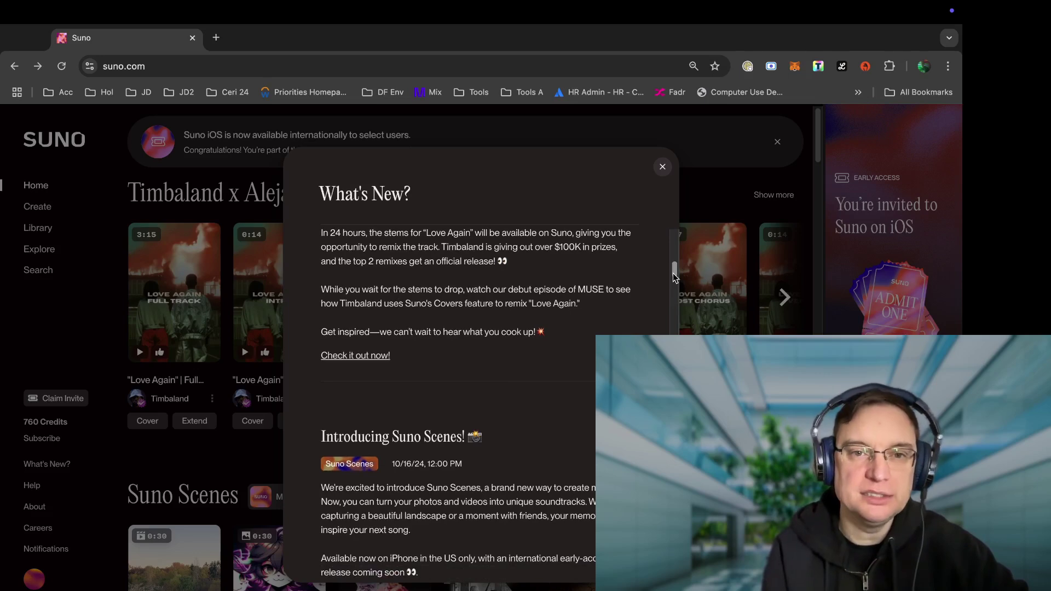
{"action": "scroll", "coordinate": [675, 277], "scroll_direction": "down", "scroll_amount": 3}
{"action": "scroll", "coordinate": [674, 265], "scroll_direction": "up", "scroll_amount": 15}
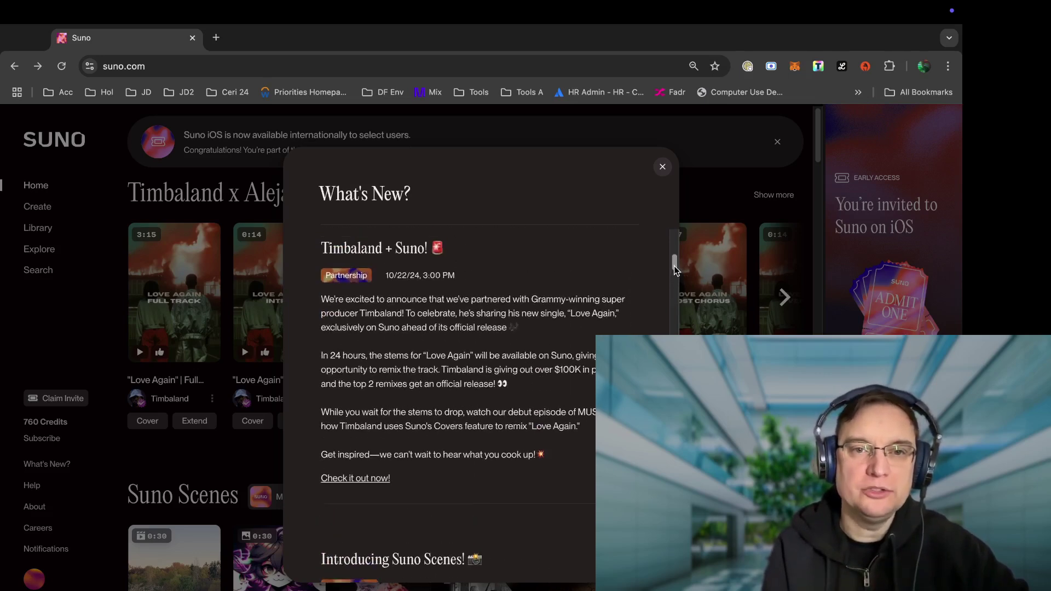
{"action": "left_click_drag", "start_coordinate": [675, 261], "coordinate": [665, 245]}
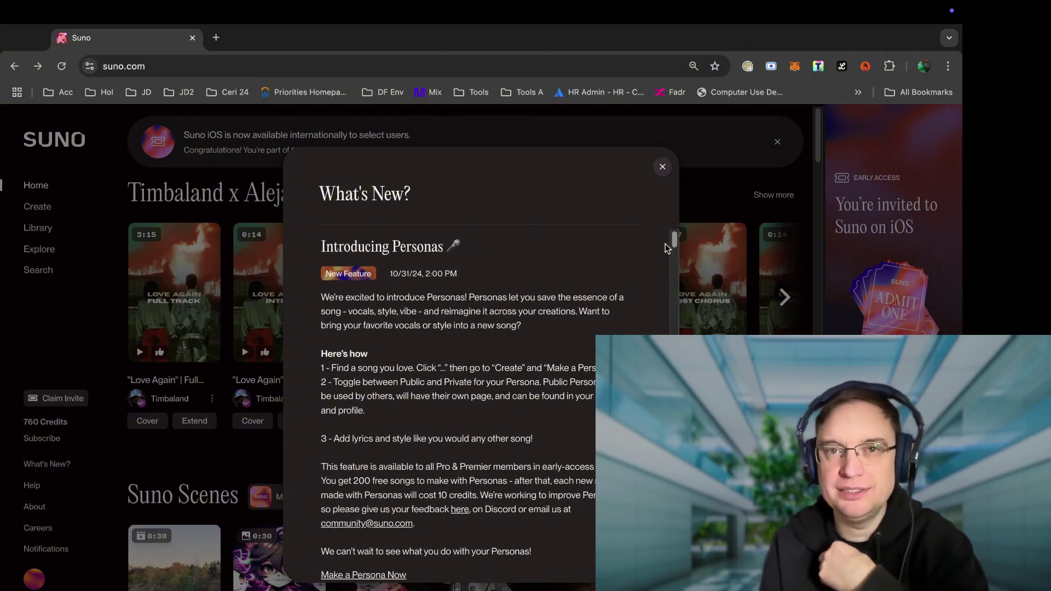
Scroll from Personas down to the Replace Section post and its walkthrough video link
{"action": "left_click_drag", "start_coordinate": [665, 244], "coordinate": [666, 246]}
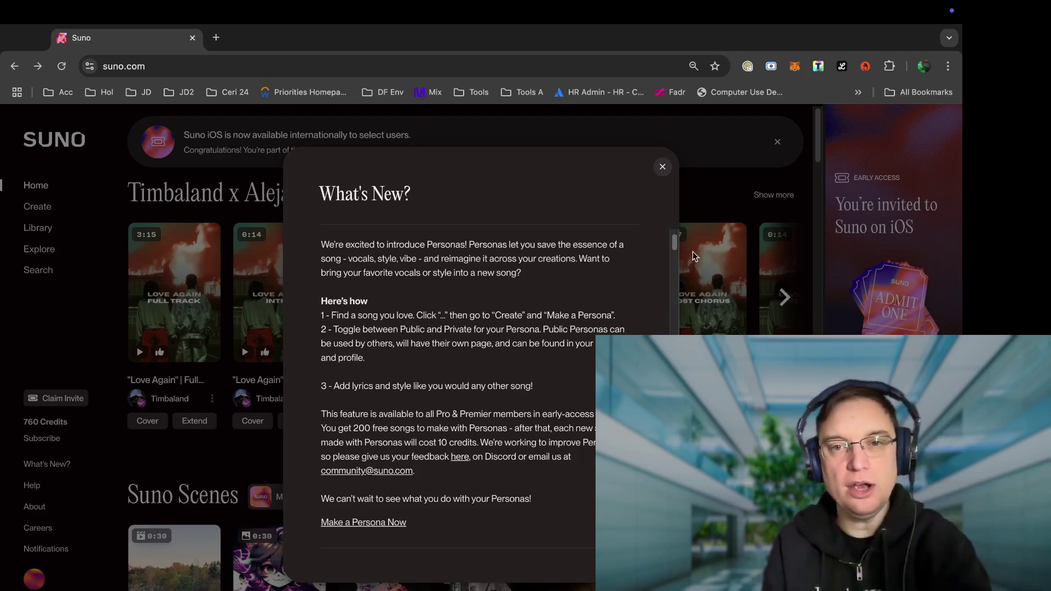
{"action": "left_click_drag", "start_coordinate": [676, 244], "coordinate": [678, 248]}
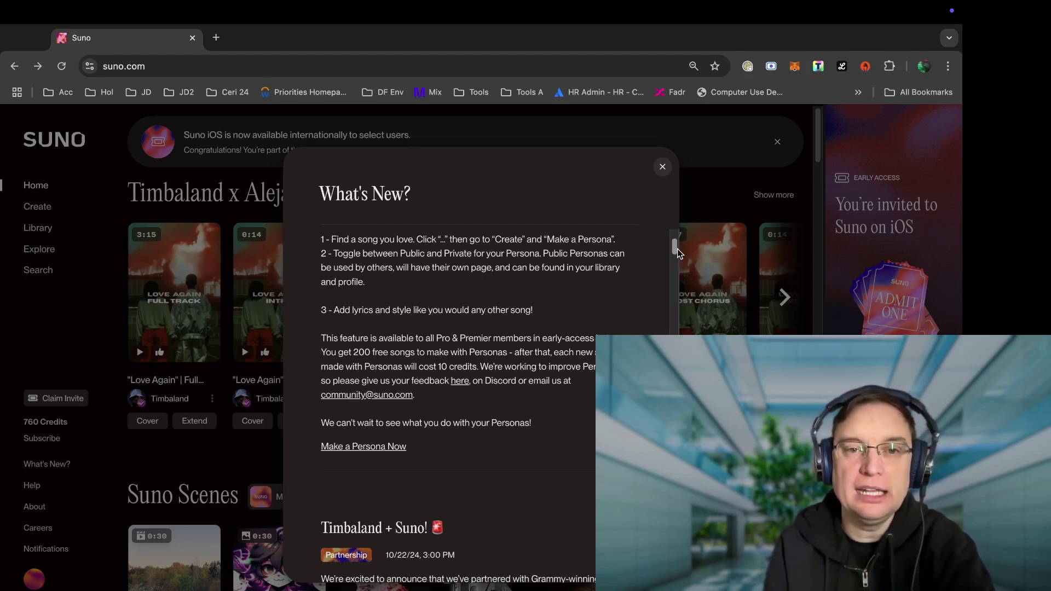
{"action": "left_click_drag", "start_coordinate": [678, 249], "coordinate": [678, 256]}
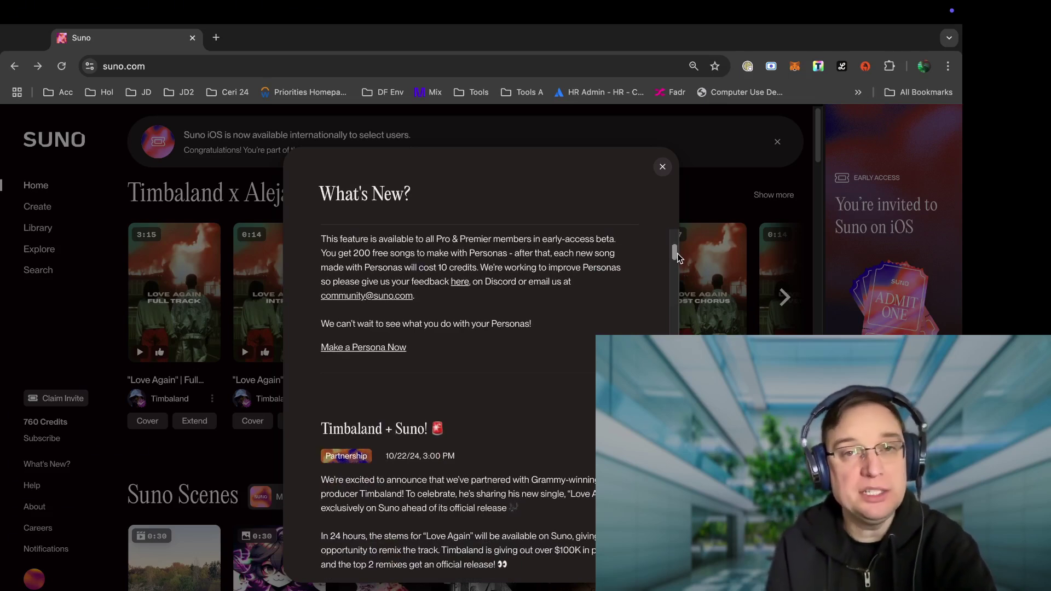
{"action": "scroll", "coordinate": [678, 254], "scroll_direction": "down", "scroll_amount": 1}
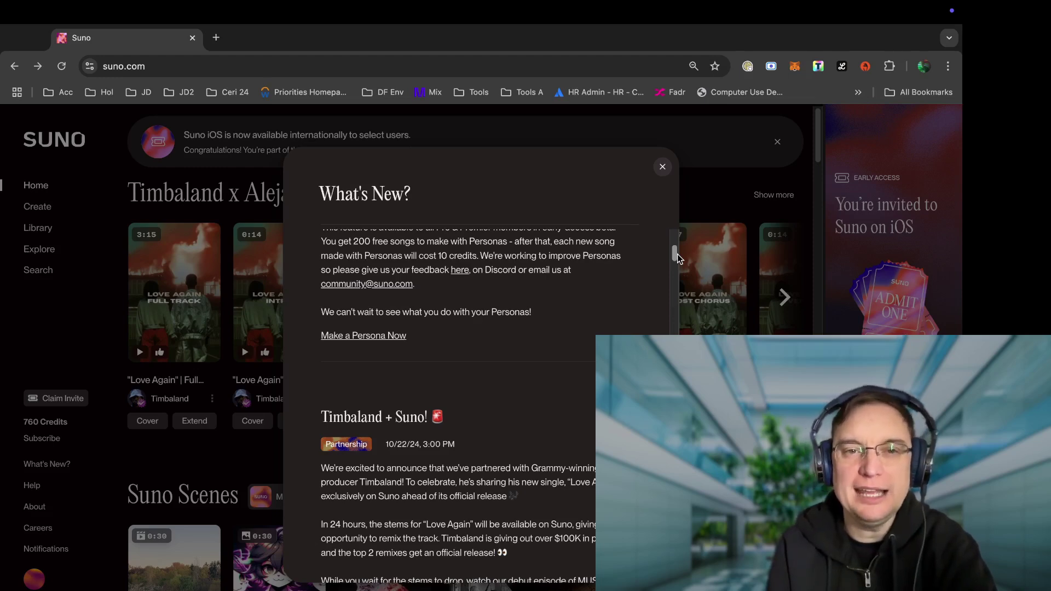
{"action": "left_click_drag", "start_coordinate": [678, 254], "coordinate": [679, 245]}
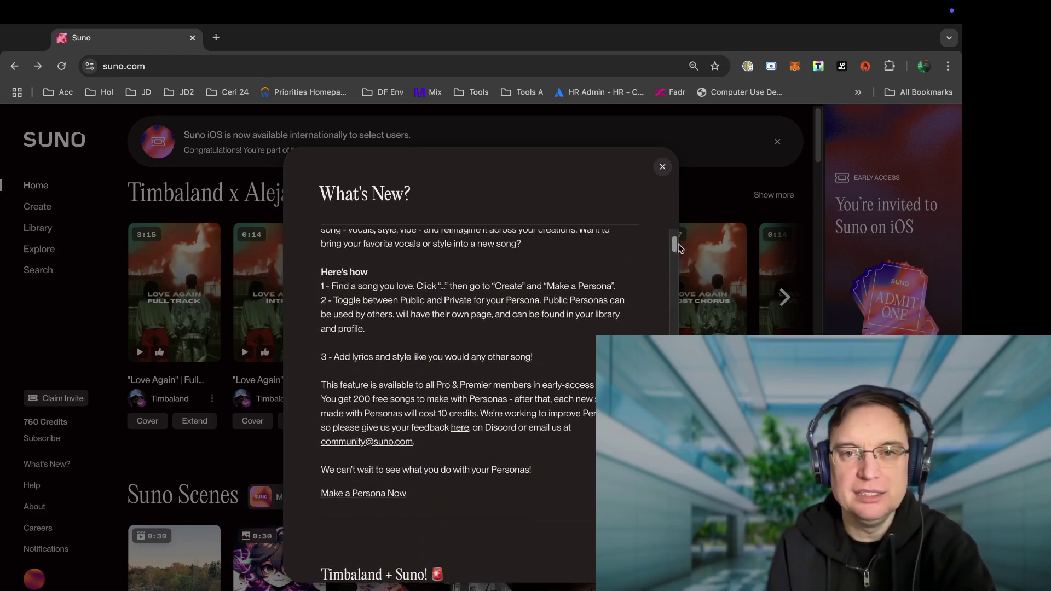
{"action": "scroll", "coordinate": [679, 245], "scroll_direction": "up", "scroll_amount": 2}
{"action": "scroll", "coordinate": [680, 244], "scroll_direction": "down", "scroll_amount": 7}
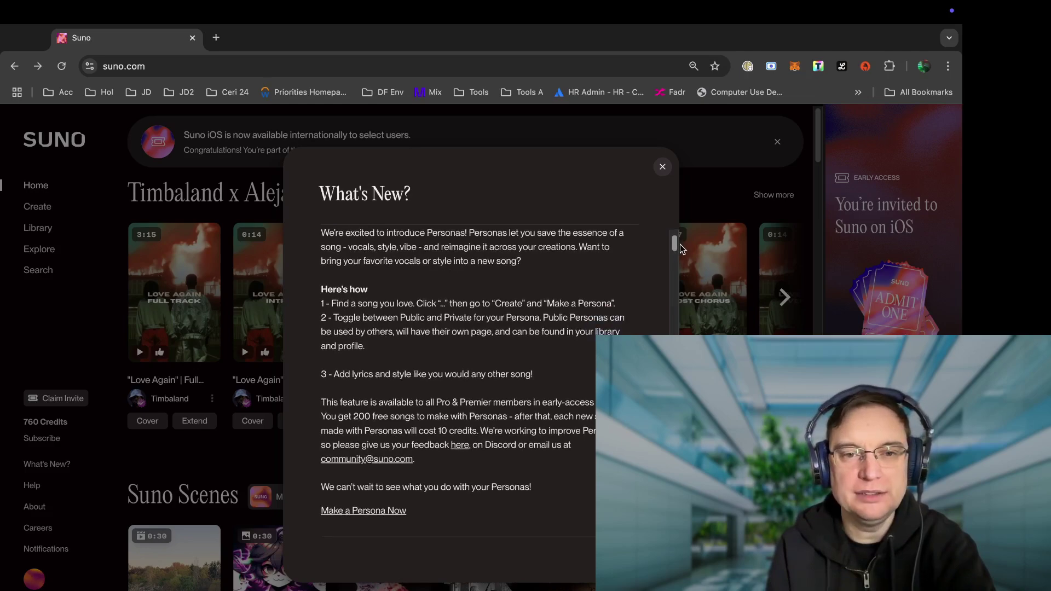
{"action": "scroll", "coordinate": [673, 332], "scroll_direction": "up", "scroll_amount": 5}
{"action": "scroll", "coordinate": [478, 504], "scroll_direction": "down", "scroll_amount": 2}
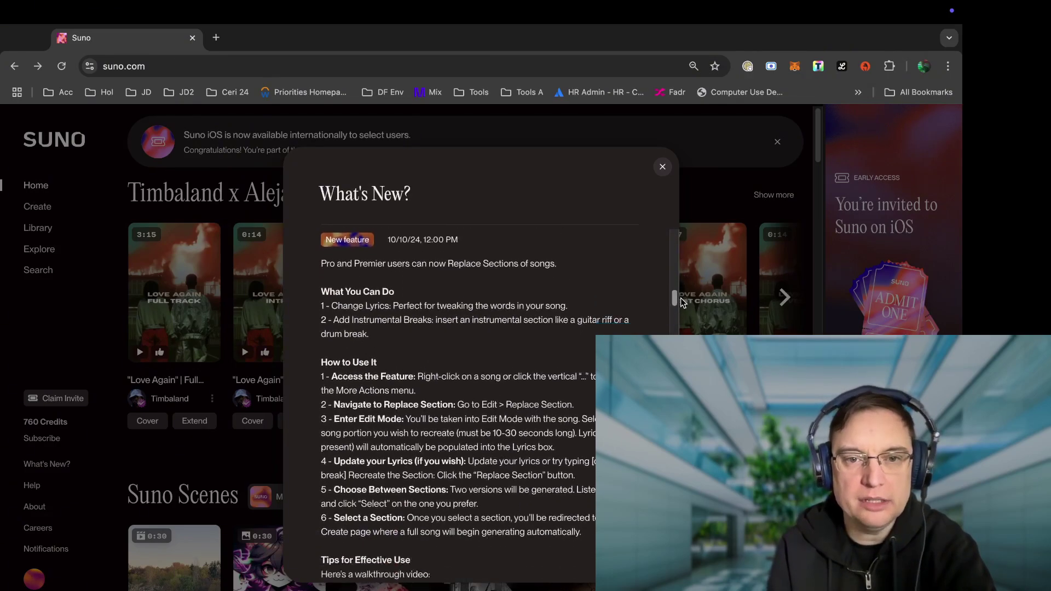
Open the 'Tips for Replacing Sections' Loom video and play it full screen
{"action": "left_click", "coordinate": [489, 502]}
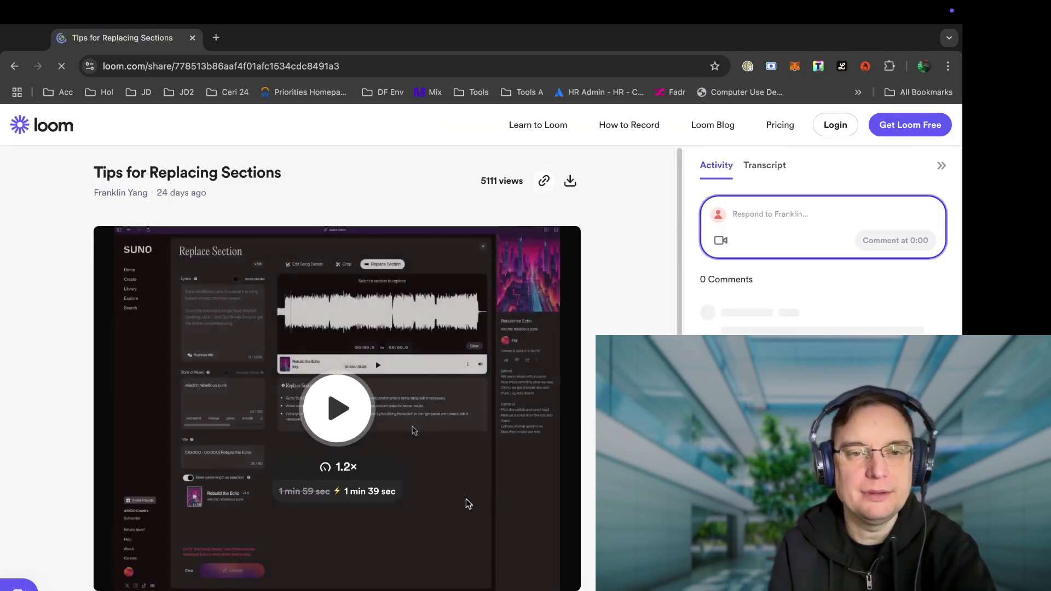
{"action": "left_click", "coordinate": [342, 413]}
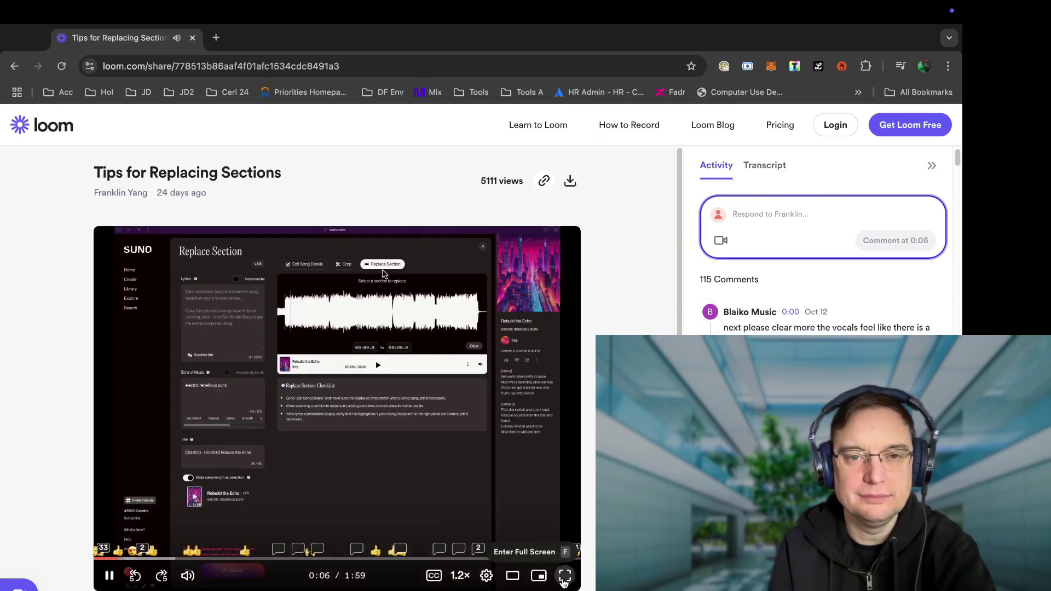
{"action": "left_click", "coordinate": [565, 576]}
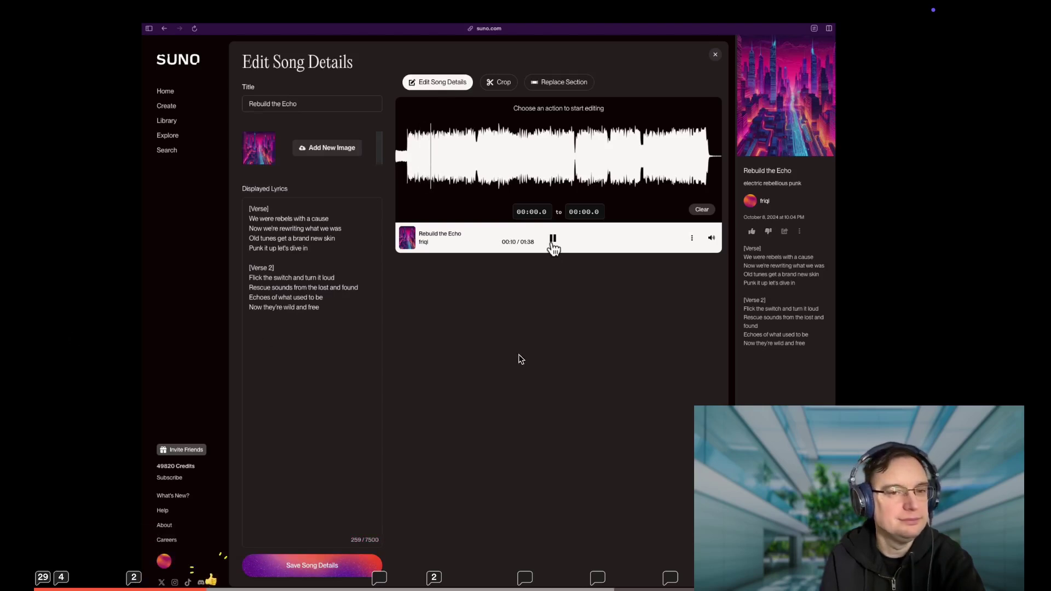
{"action": "key", "text": "space"}
{"action": "left_click", "coordinate": [312, 339]}
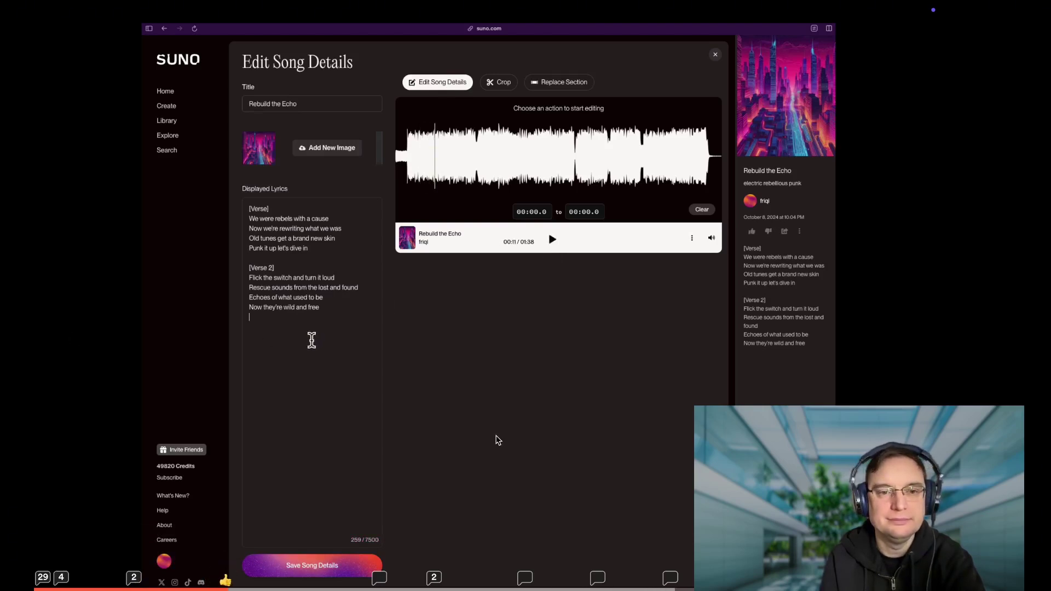
{"action": "type", "text": "[Chorus] Rebuild the echo of our past Make it rough and make it last Turn the dial up to ten Sing those songs again  [Bridge] Grit and grind and break the mold New skins for stories told Old is new and fresh and bright Play it loud into the night  [Verse 3] A revolution starts inside Bring the past back with pride Turn the mellow into roar We're the punks they've ignored  [Chorus] Rebuild the echo of our past Make it rough and make it last Turn the dial up to ten Sing those songs again"}
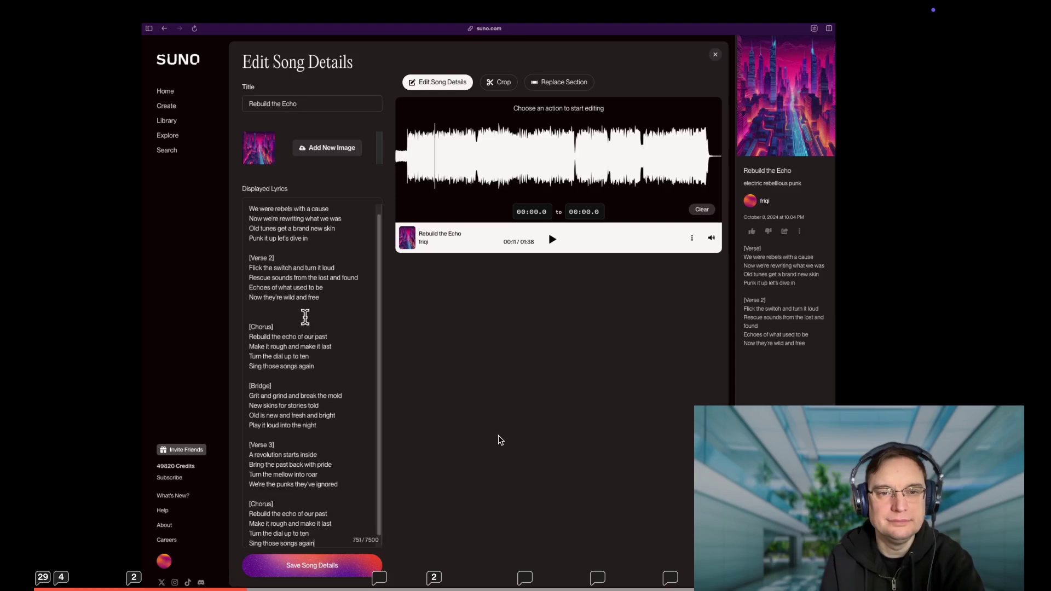
{"action": "left_click", "coordinate": [329, 566]}
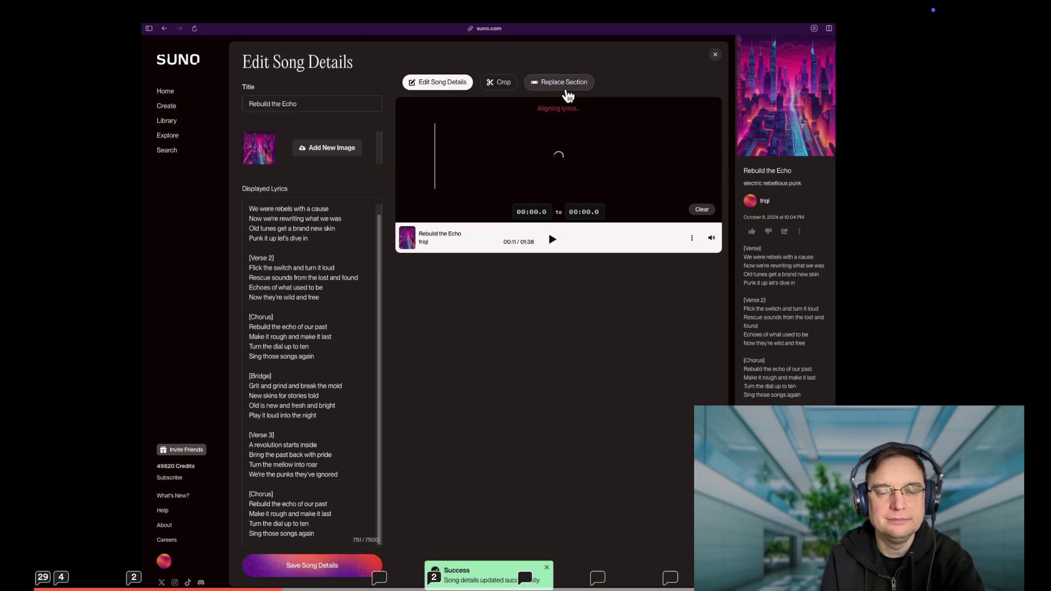
Dismiss the Loom sign-up prompt and resume the walkthrough to the lyrics-confirmation step
{"action": "left_click", "coordinate": [567, 92]}
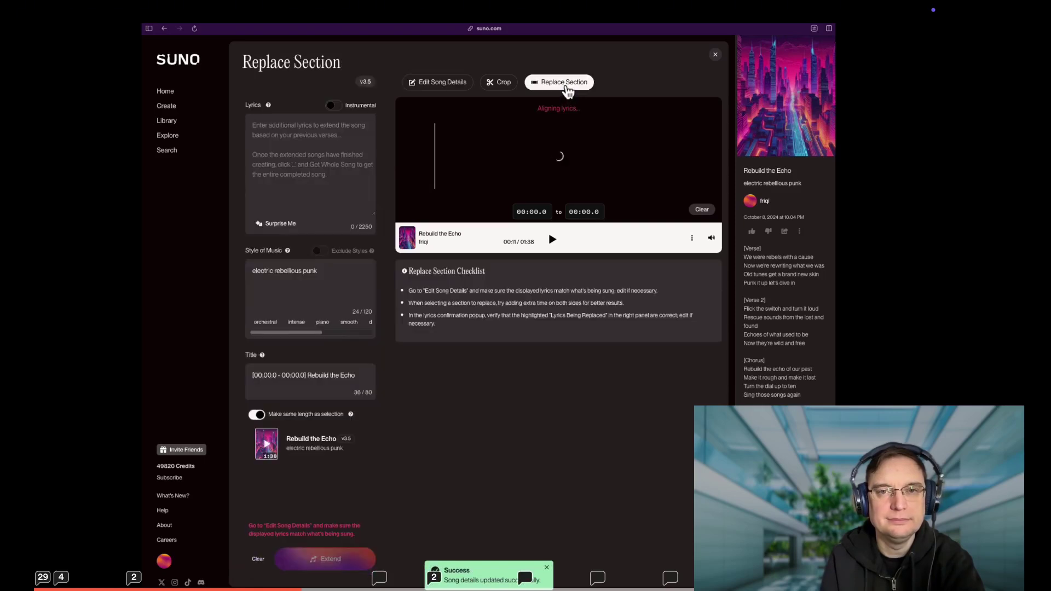
{"action": "left_click_drag", "start_coordinate": [525, 173], "coordinate": [576, 175]}
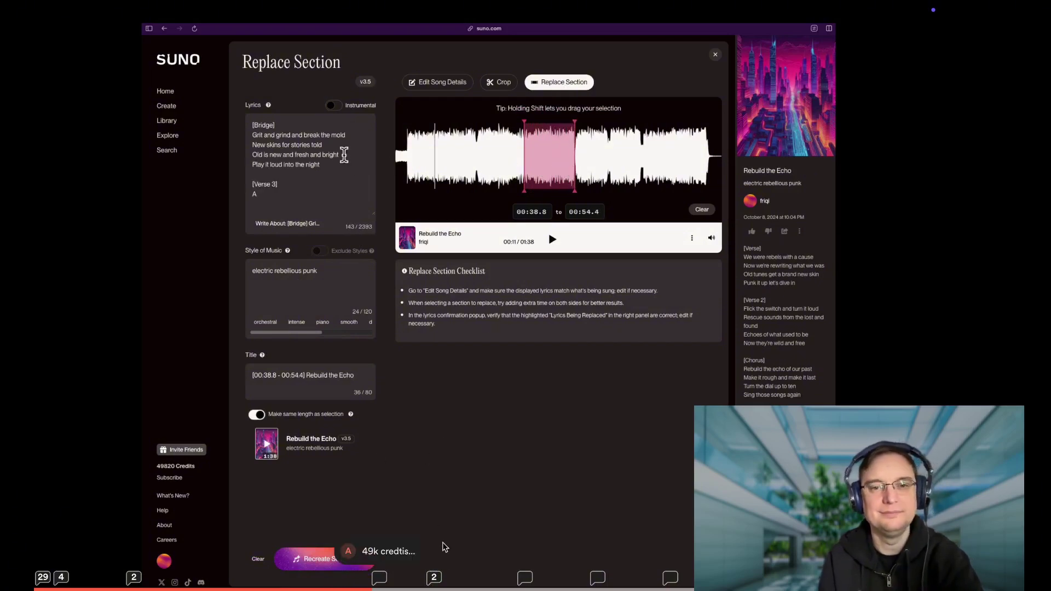
{"action": "left_click", "coordinate": [52, 573]}
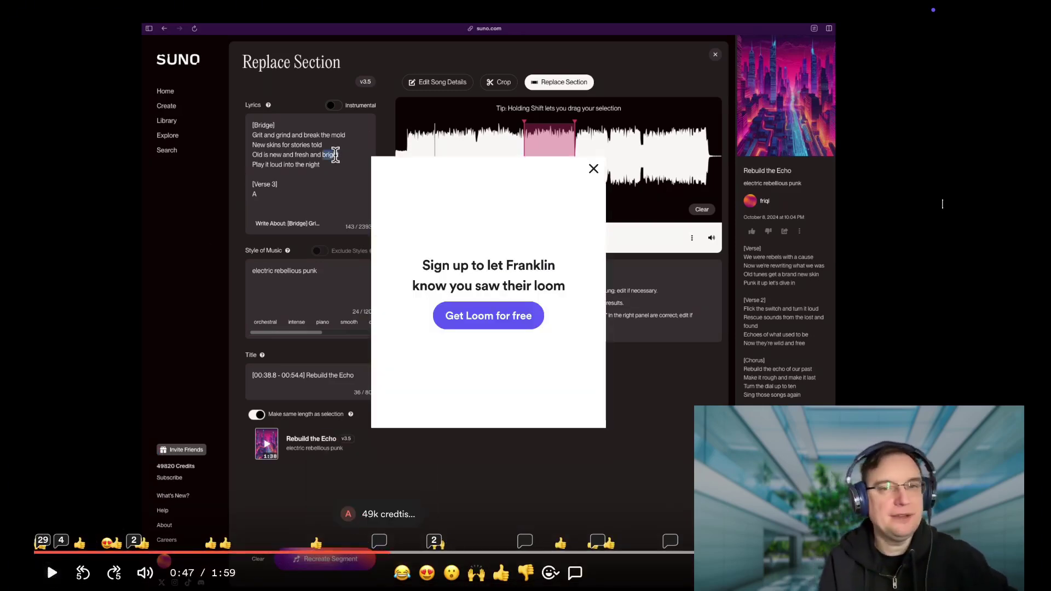
{"action": "left_click", "coordinate": [593, 169]}
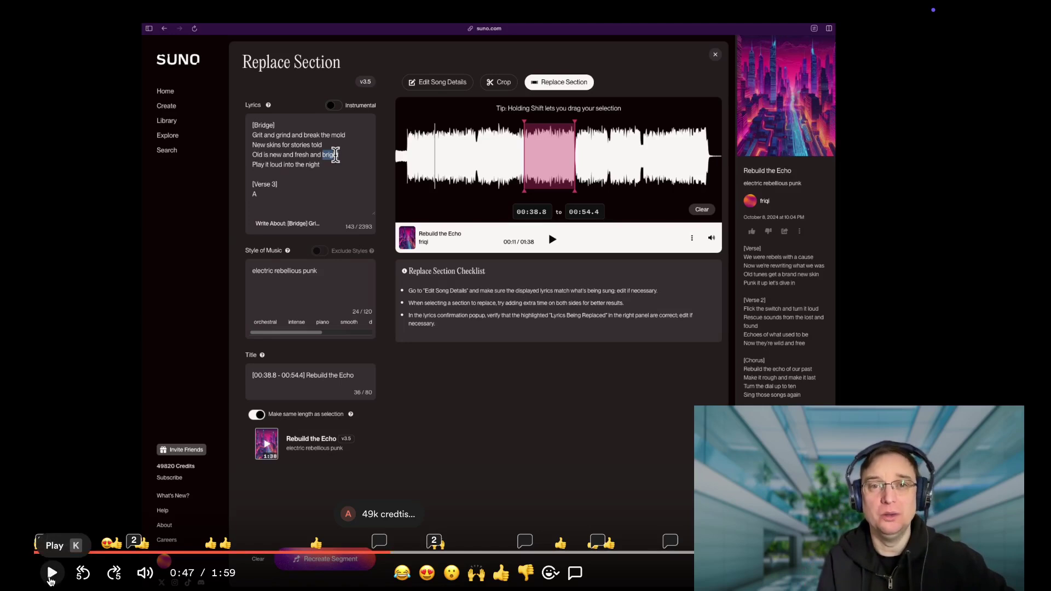
{"action": "left_click", "coordinate": [50, 572]}
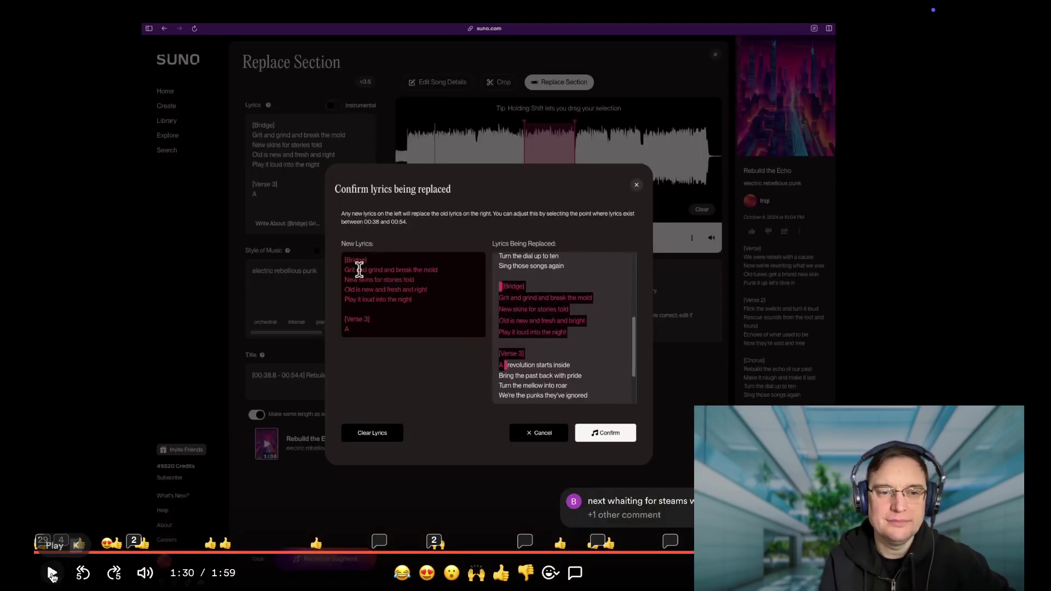
Skip the walkthrough ahead to its 1:59 end and exit full screen
{"action": "left_click", "coordinate": [51, 573]}
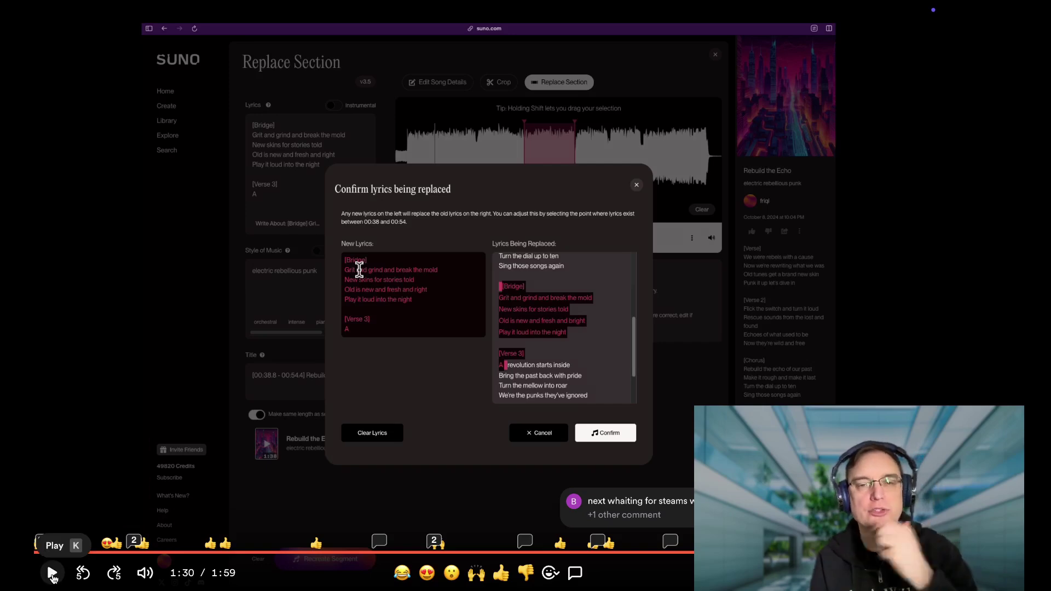
{"action": "left_click", "coordinate": [52, 573]}
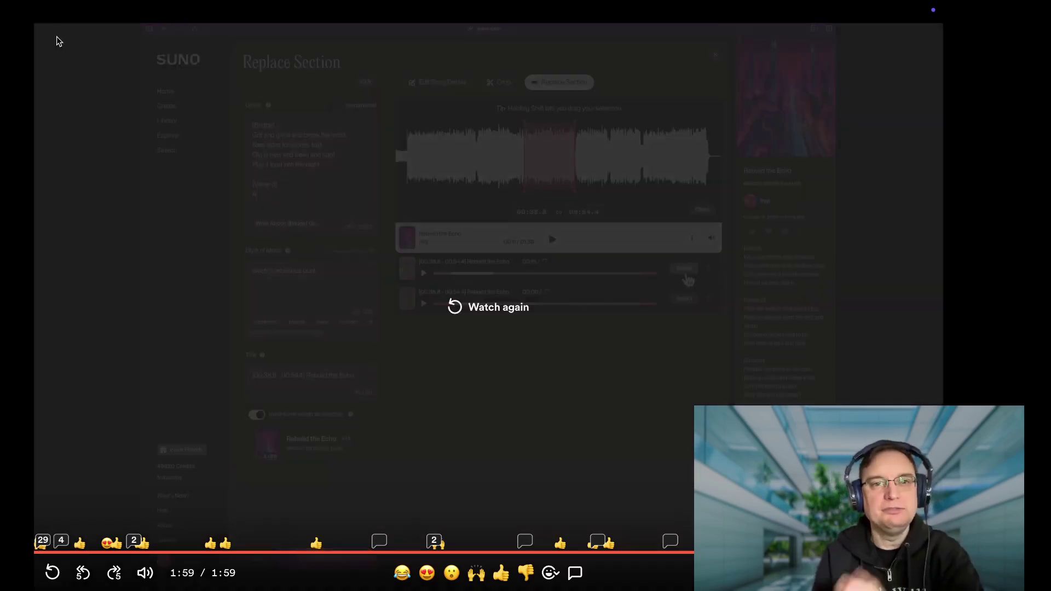
{"action": "key", "text": "Escape"}
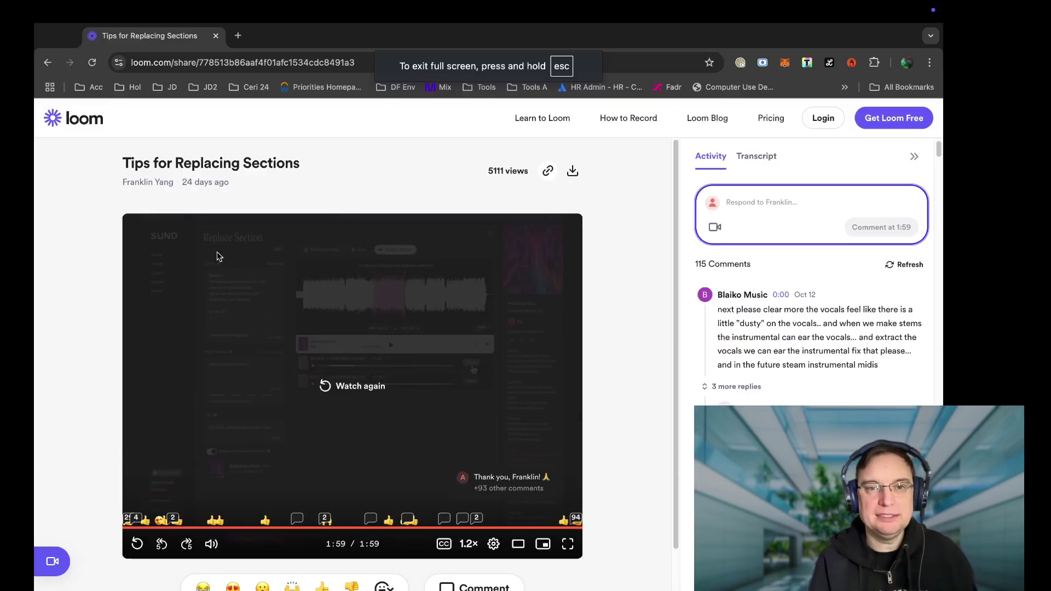
Go back to the Timbaland + Suno site and look over Meet Your Muse, Remix Contest and For Creators
{"action": "left_click", "coordinate": [47, 62]}
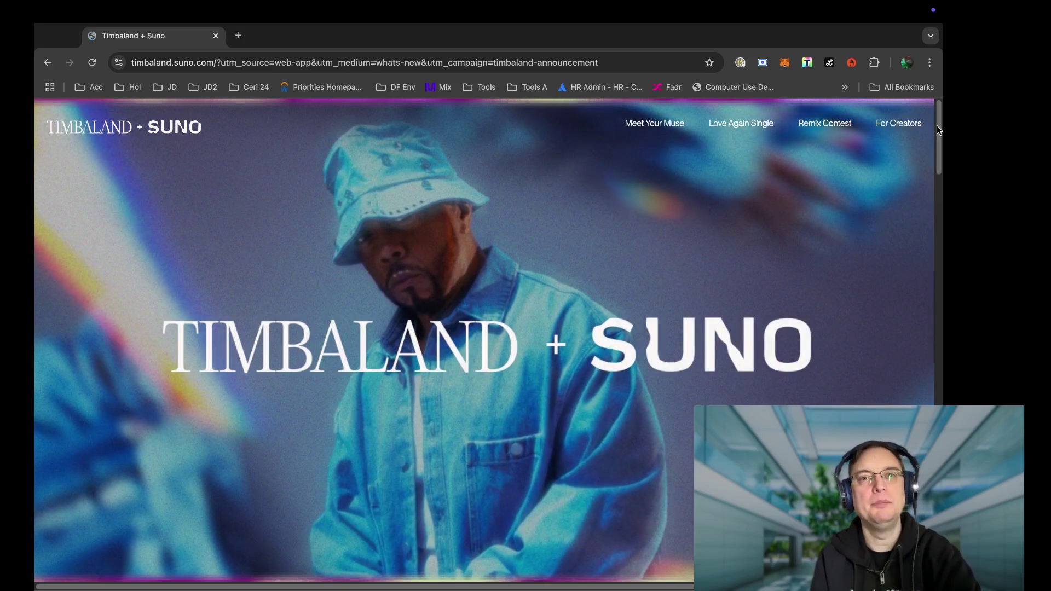
{"action": "left_click_drag", "start_coordinate": [937, 129], "coordinate": [936, 137]}
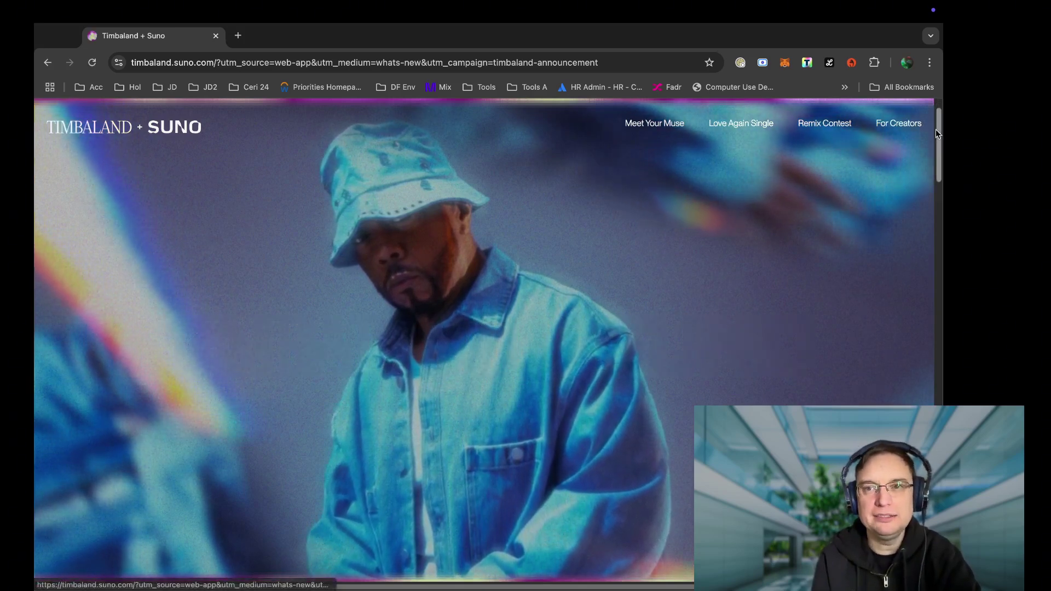
{"action": "left_click_drag", "start_coordinate": [938, 133], "coordinate": [937, 221]}
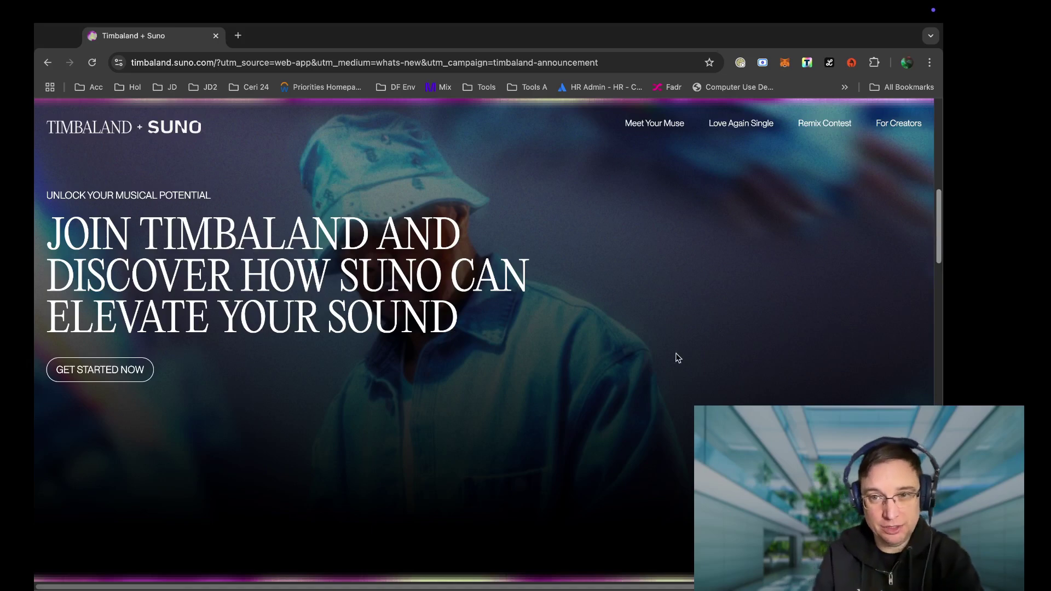
{"action": "left_click_drag", "start_coordinate": [942, 250], "coordinate": [931, 162]}
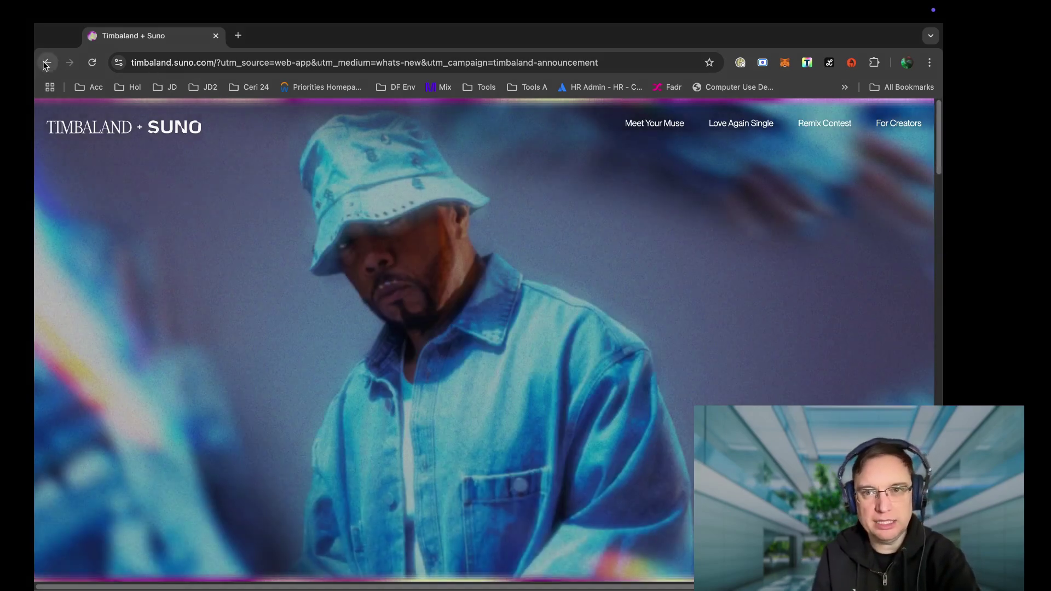
Jump through the Love Again single, Remix Contest and For Creators sections of the Timbaland + Suno site
{"action": "left_click", "coordinate": [754, 124]}
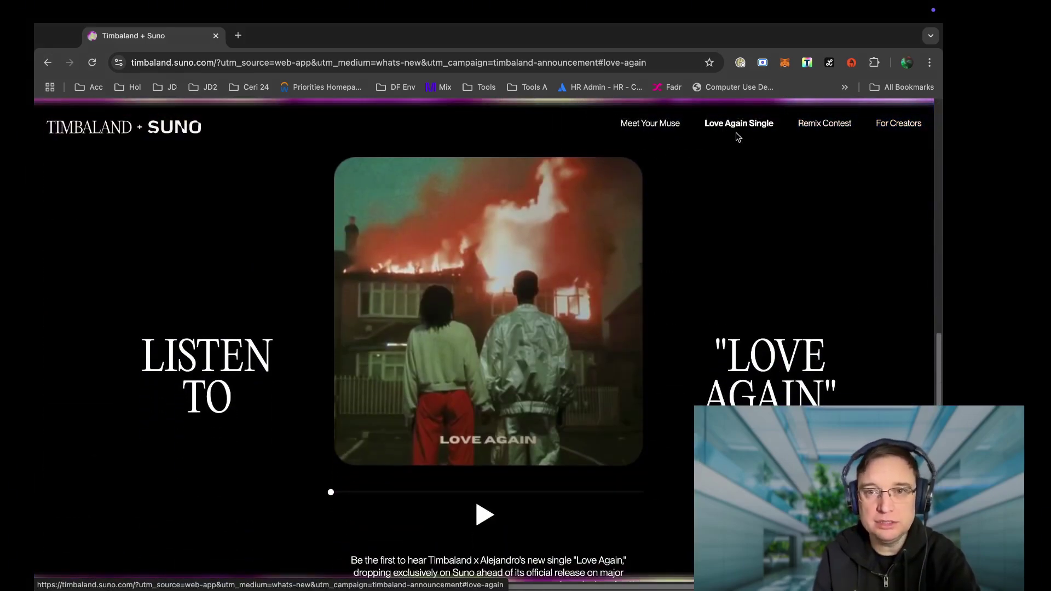
{"action": "left_click", "coordinate": [832, 127]}
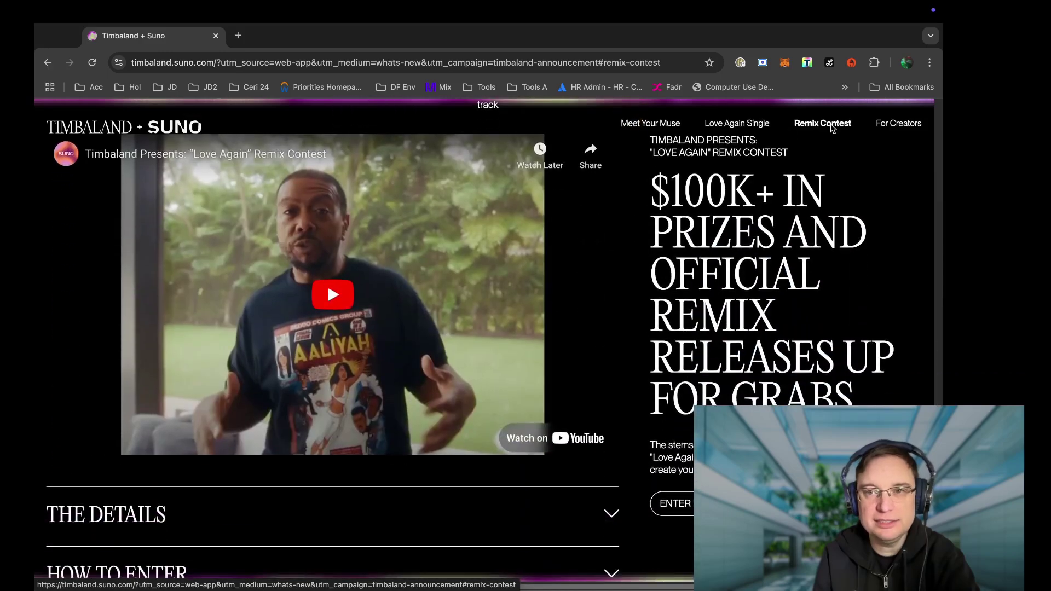
{"action": "left_click", "coordinate": [899, 124]}
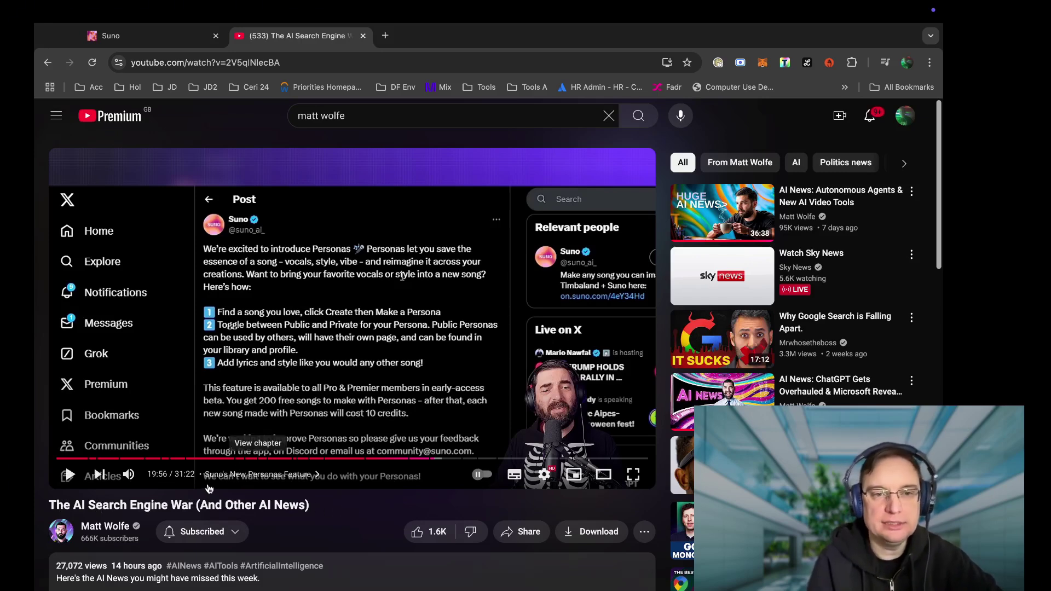
{"action": "mouse_move", "coordinate": [132, 475]}
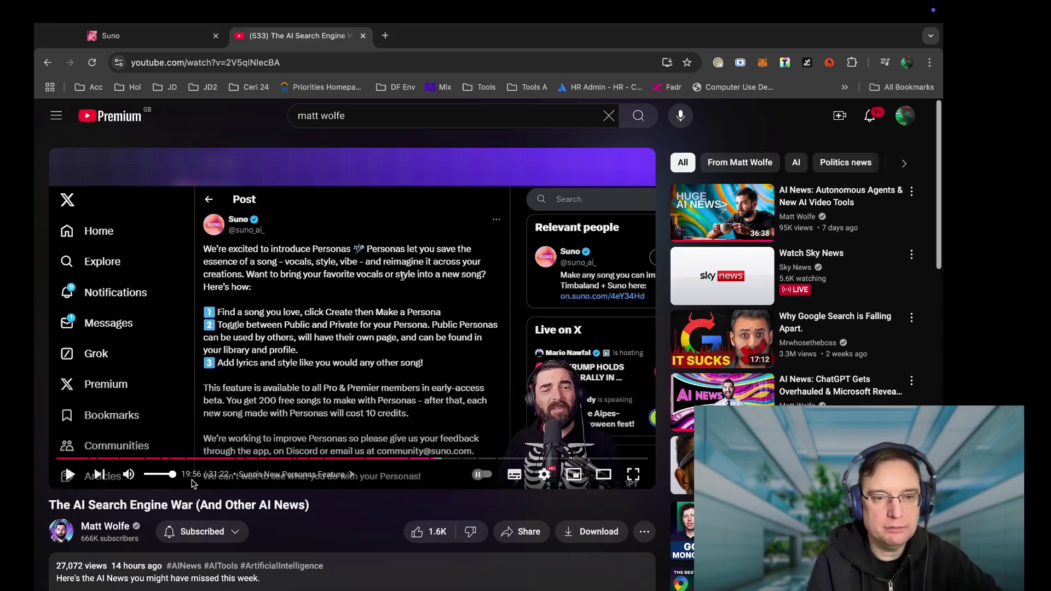